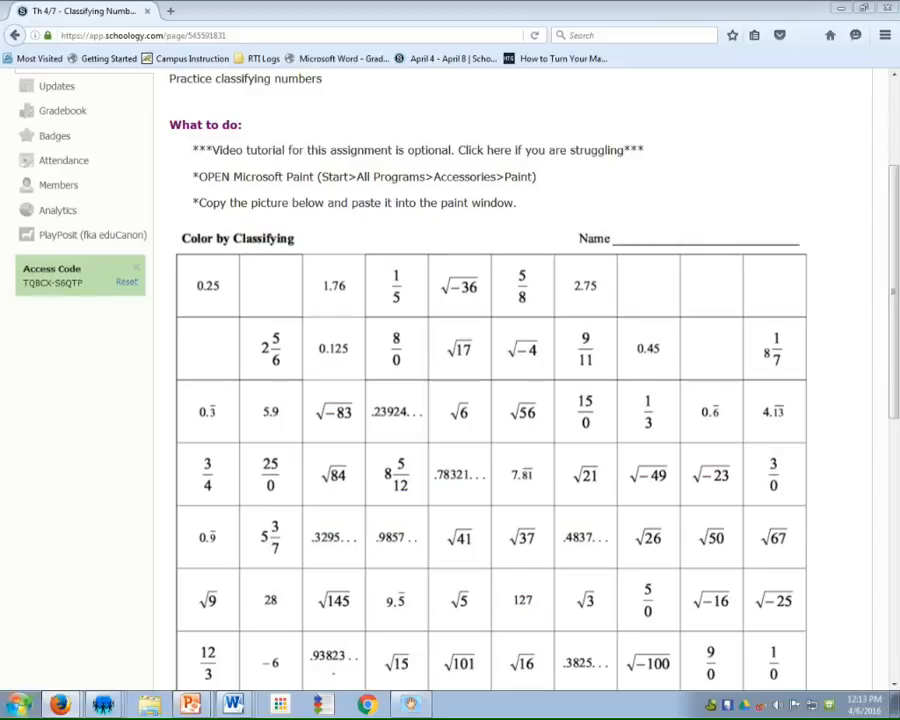
# Launch Microsoft Paint from the Accessories programs
pyautogui.press('super')
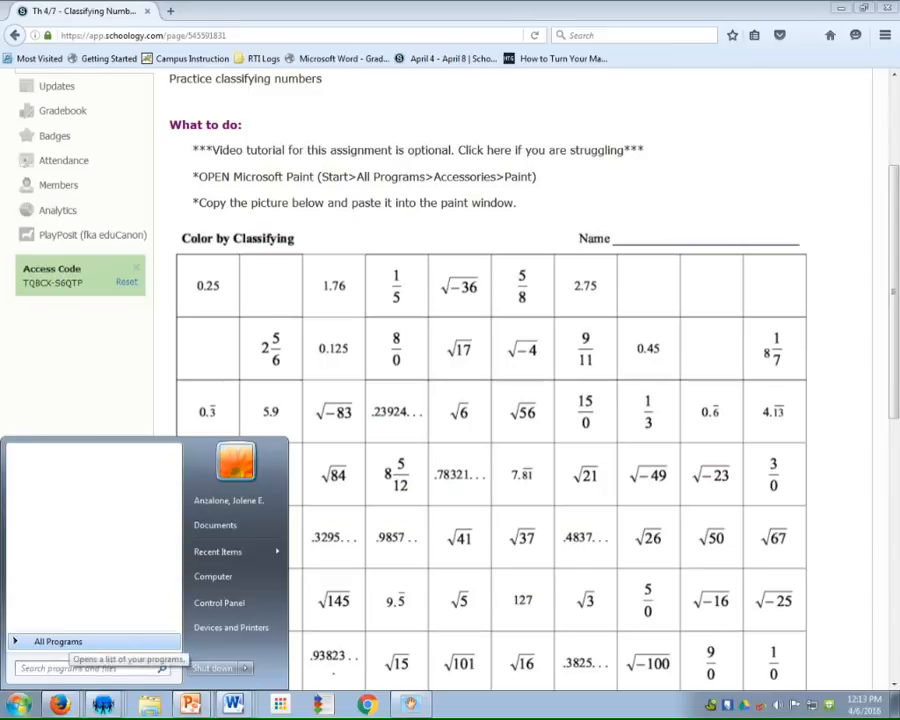
pyautogui.click(68, 641)
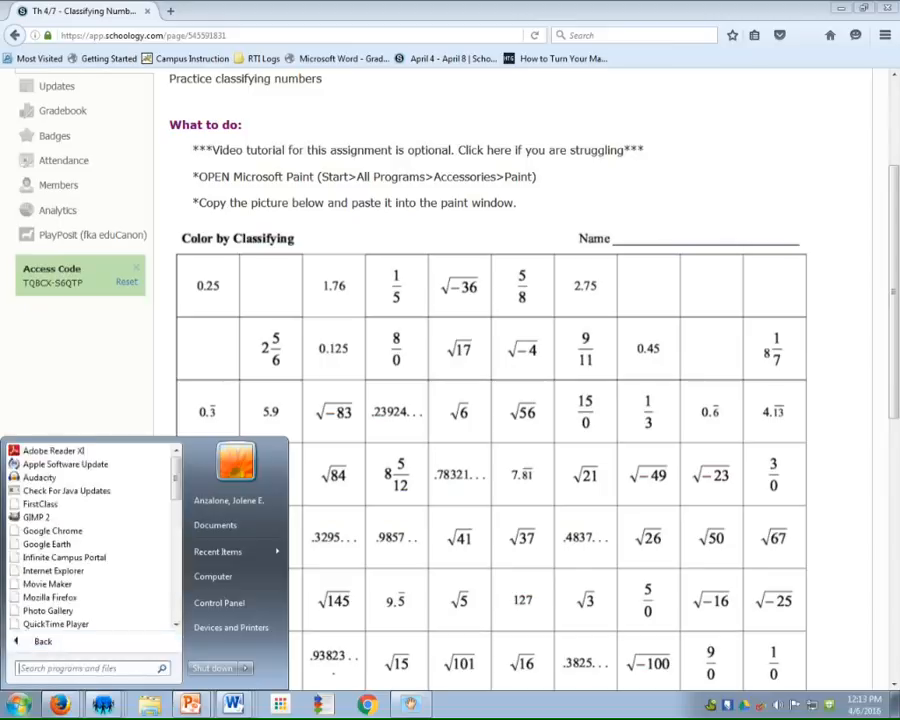
pyautogui.scroll(-2, 60, 497)
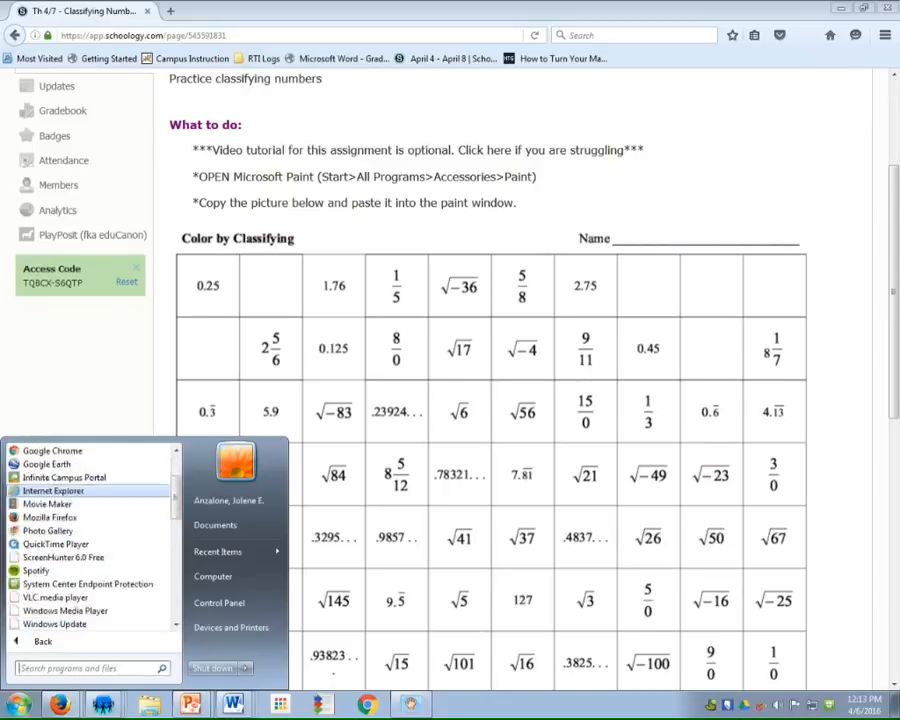
pyautogui.scroll(-2, 60, 492)
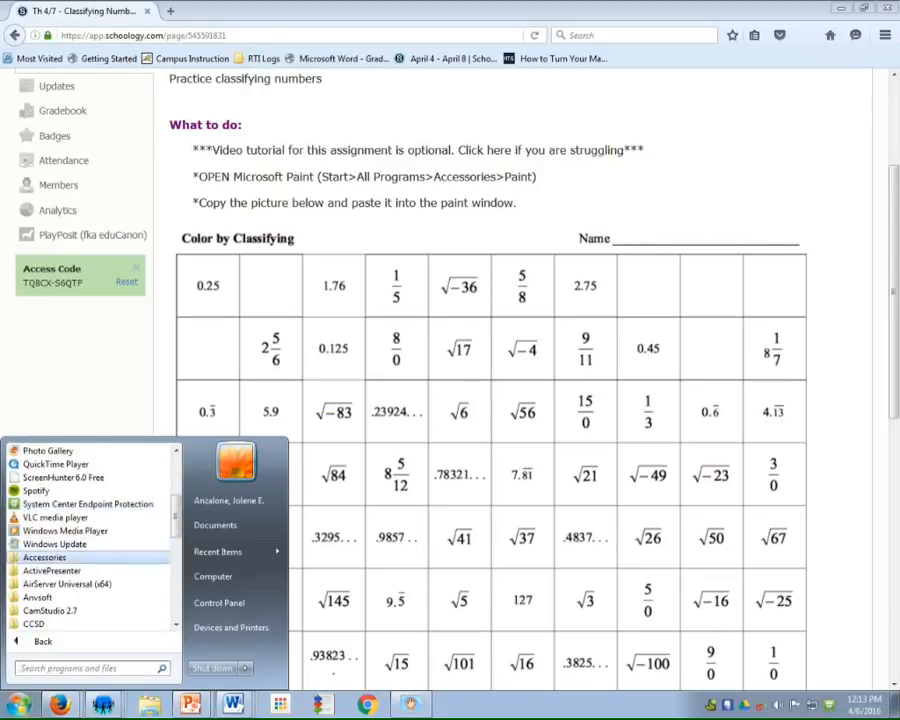
pyautogui.click(44, 557)
pyautogui.click(36, 544)
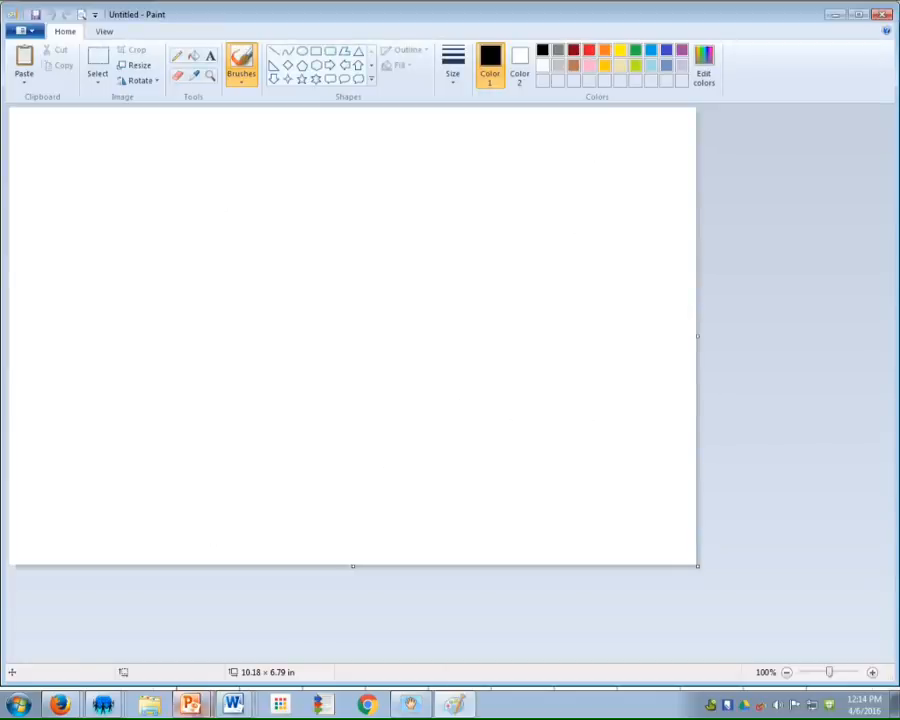
# Copy the Color by Classifying worksheet image from the Schoology page in Firefox and paste it onto the blank Paint canvas
pyautogui.moveTo(60, 705)
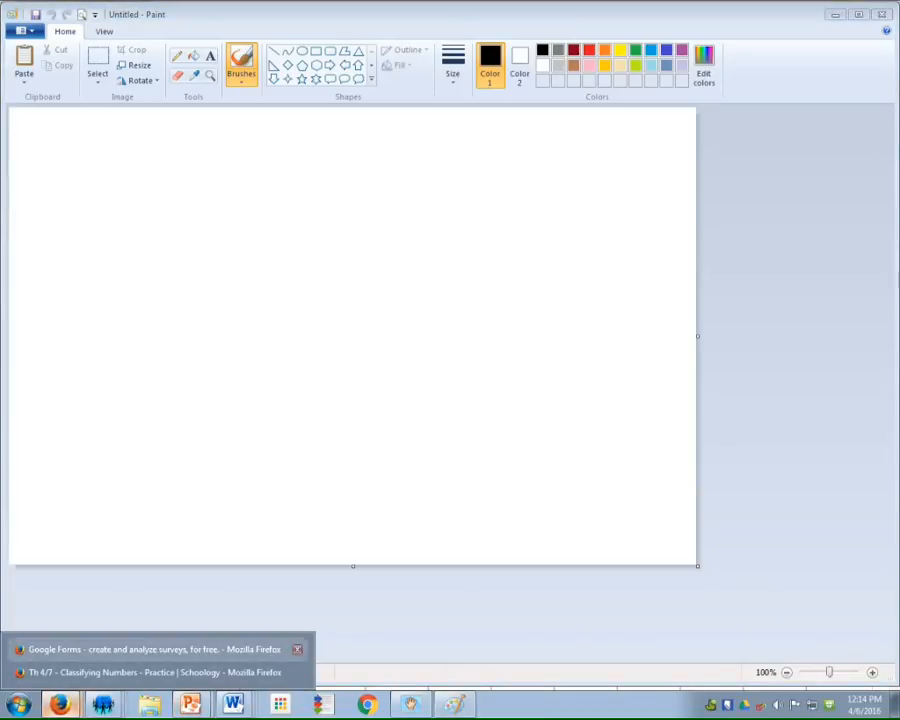
pyautogui.click(150, 672)
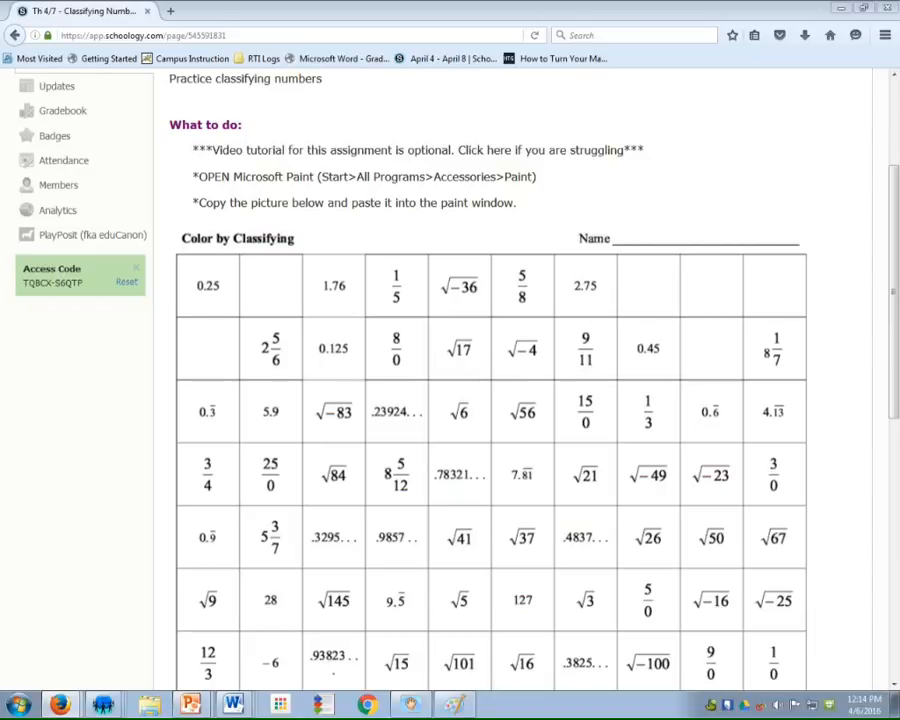
pyautogui.rightClick(405, 413)
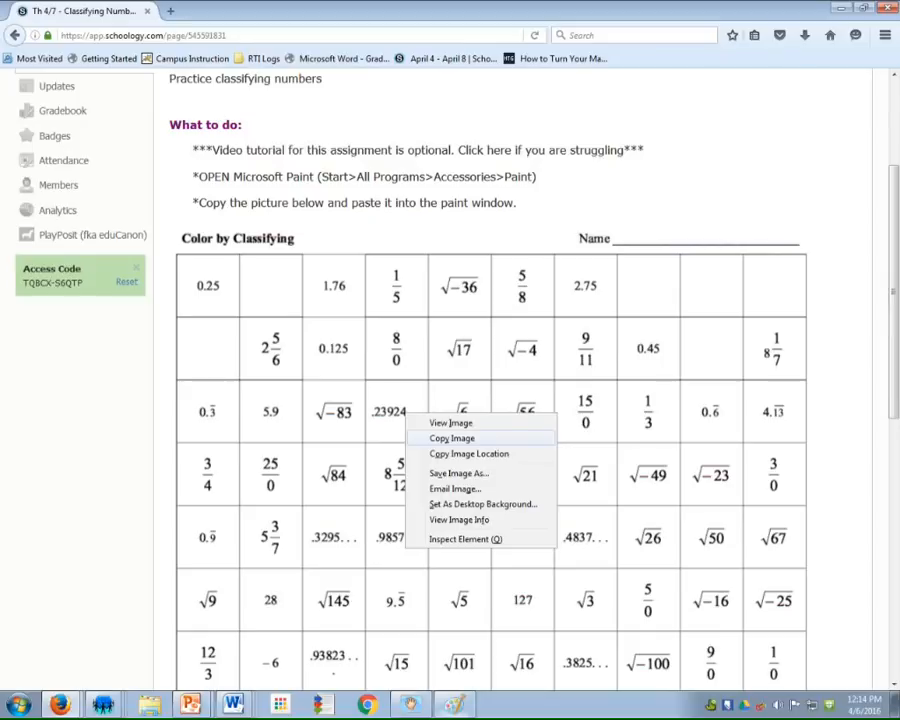
pyautogui.click(452, 438)
pyautogui.click(455, 705)
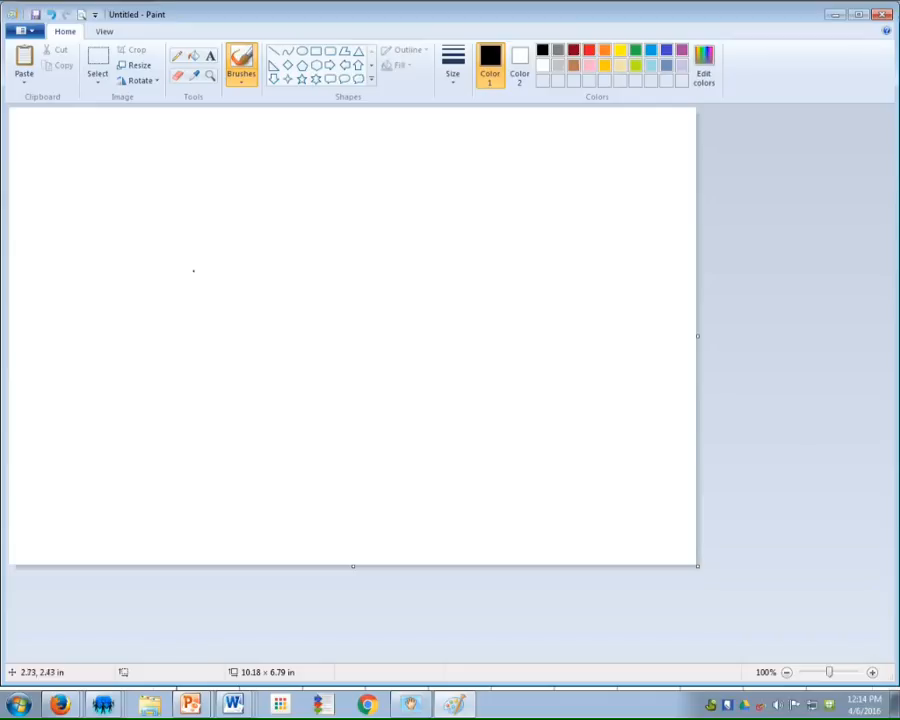
pyautogui.click(22, 45)
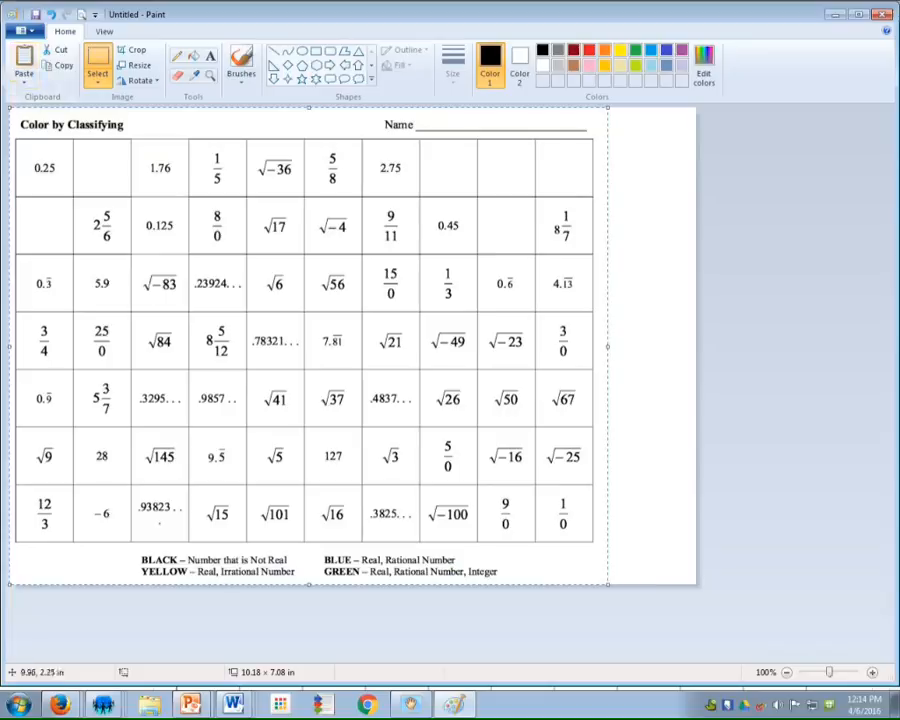
pyautogui.click(682, 260)
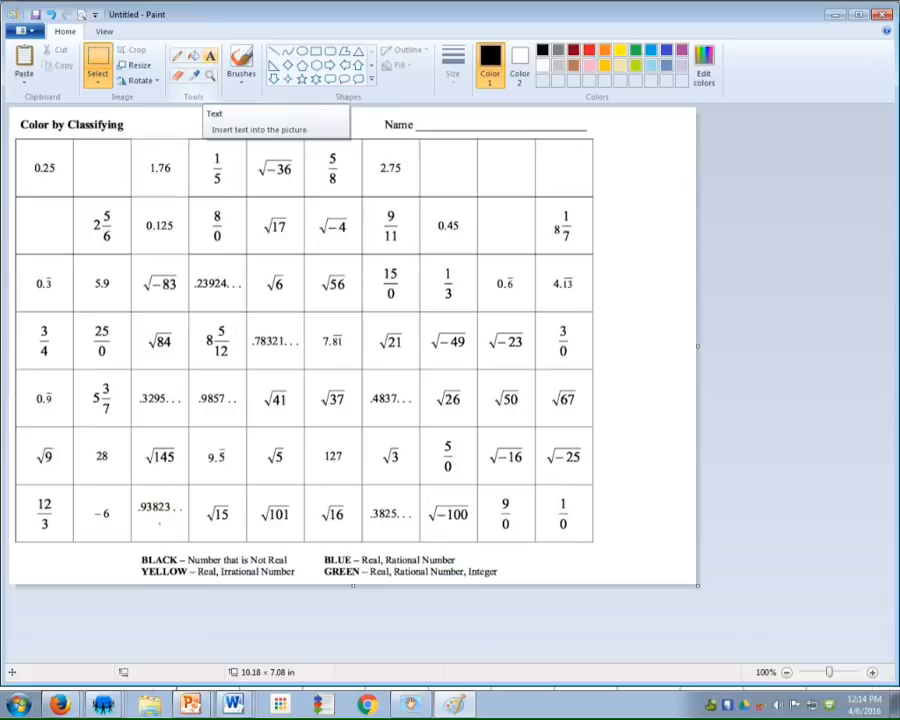
# Add the student's name followed by "period X" as red text on the worksheet's Name line
pyautogui.click(210, 55)
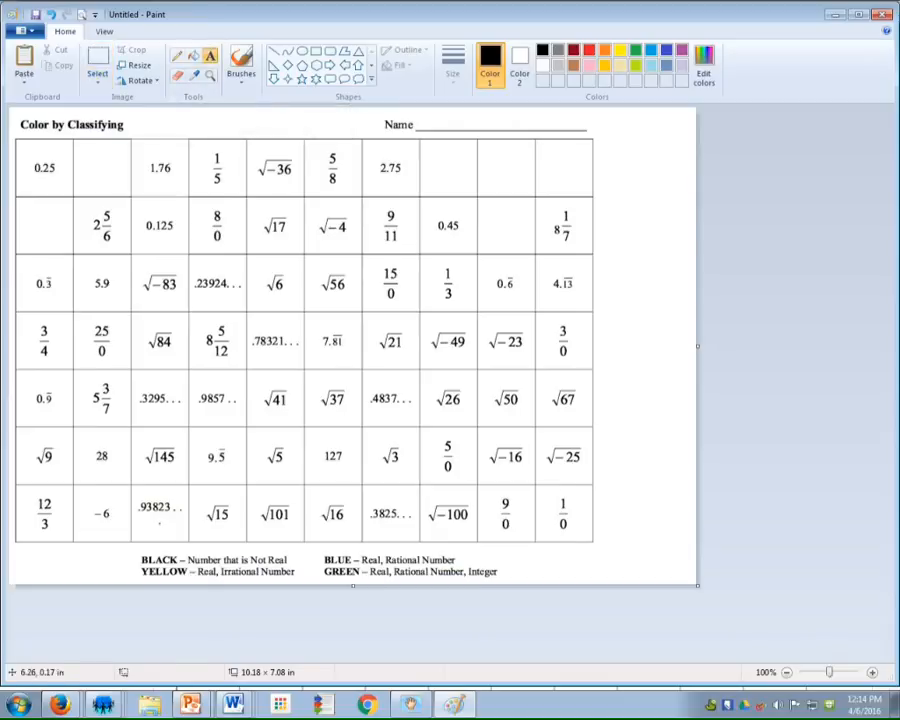
pyautogui.click(427, 120)
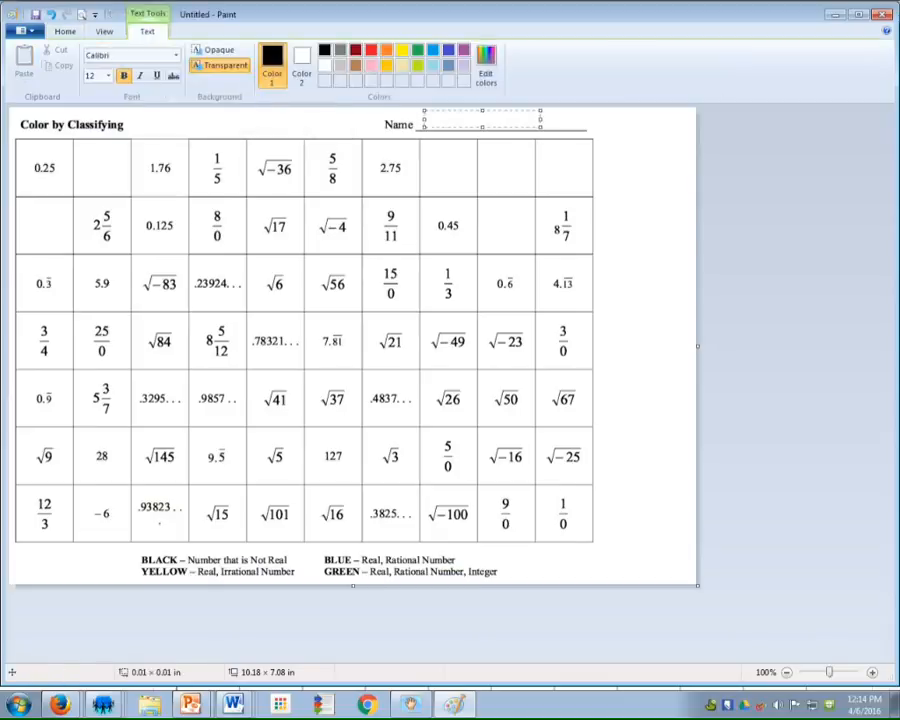
pyautogui.write('Ms Anzalone per')
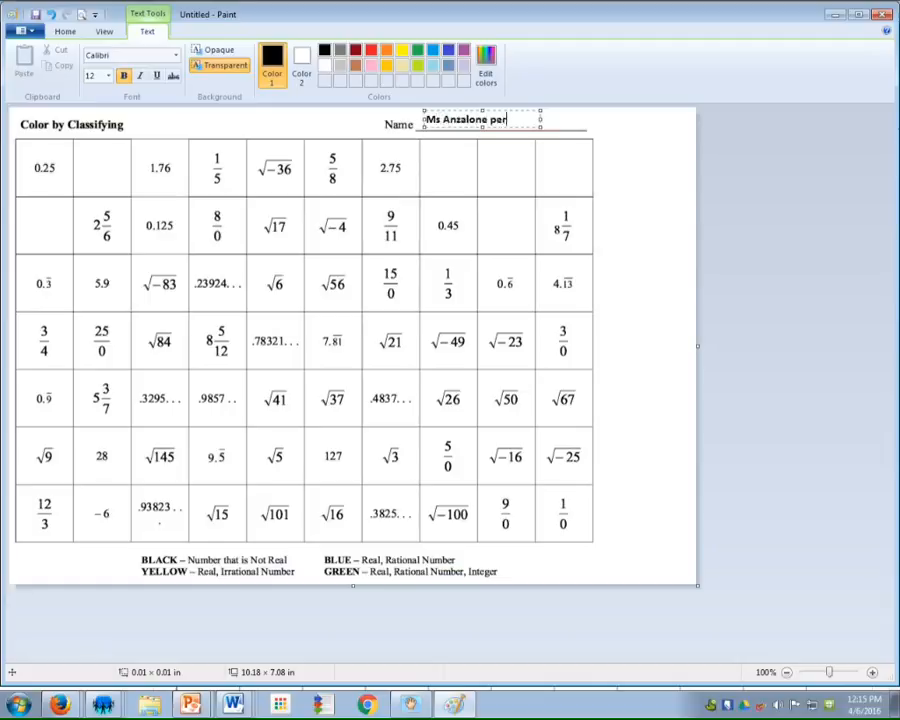
pyautogui.write('iod X')
pyautogui.moveTo(501, 111); pyautogui.dragTo(502, 110)
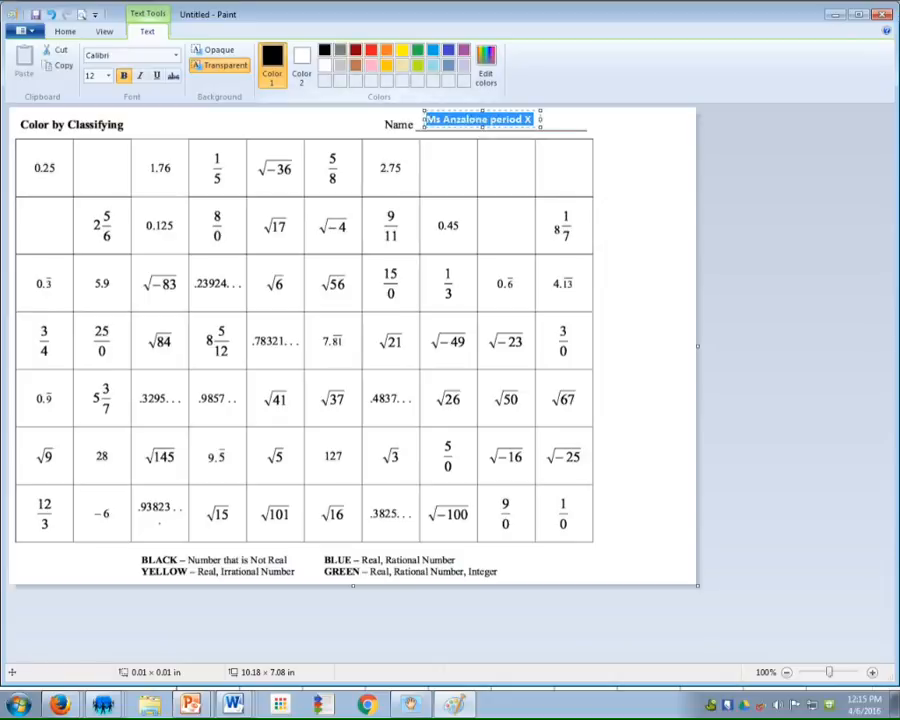
pyautogui.click(371, 50)
pyautogui.click(670, 280)
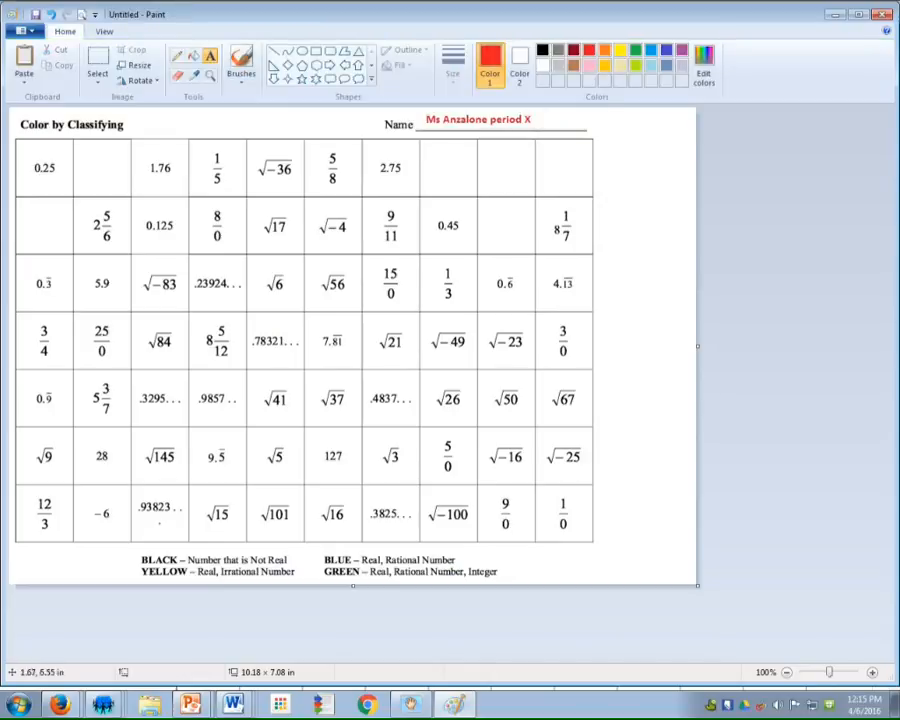
# Discard an empty text box drawn around the colour legend and activate the Fill with color tool
pyautogui.moveTo(118, 553); pyautogui.dragTo(513, 582)
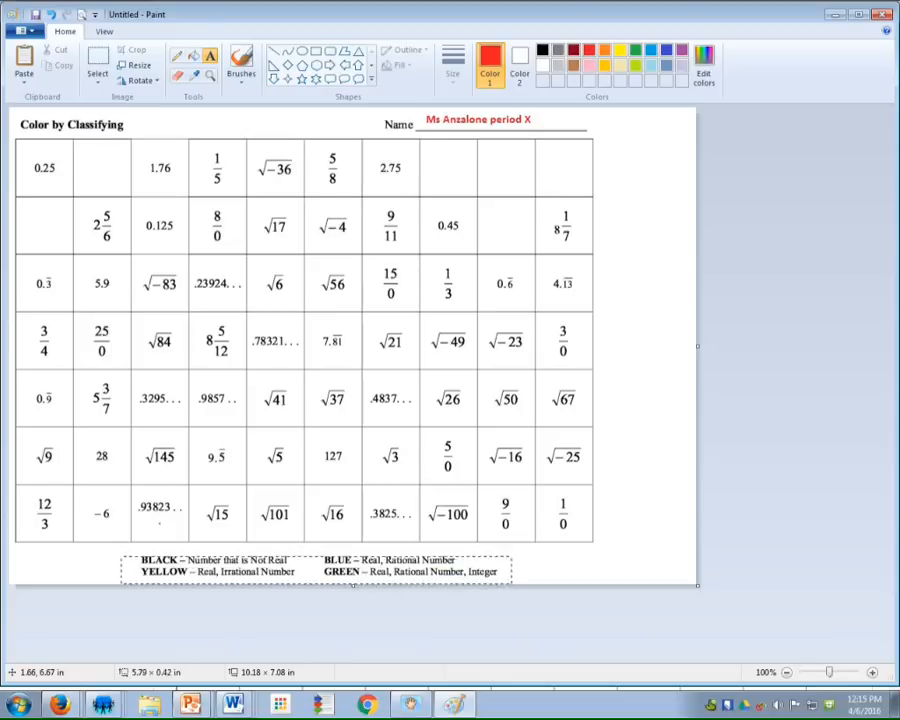
pyautogui.click(210, 55)
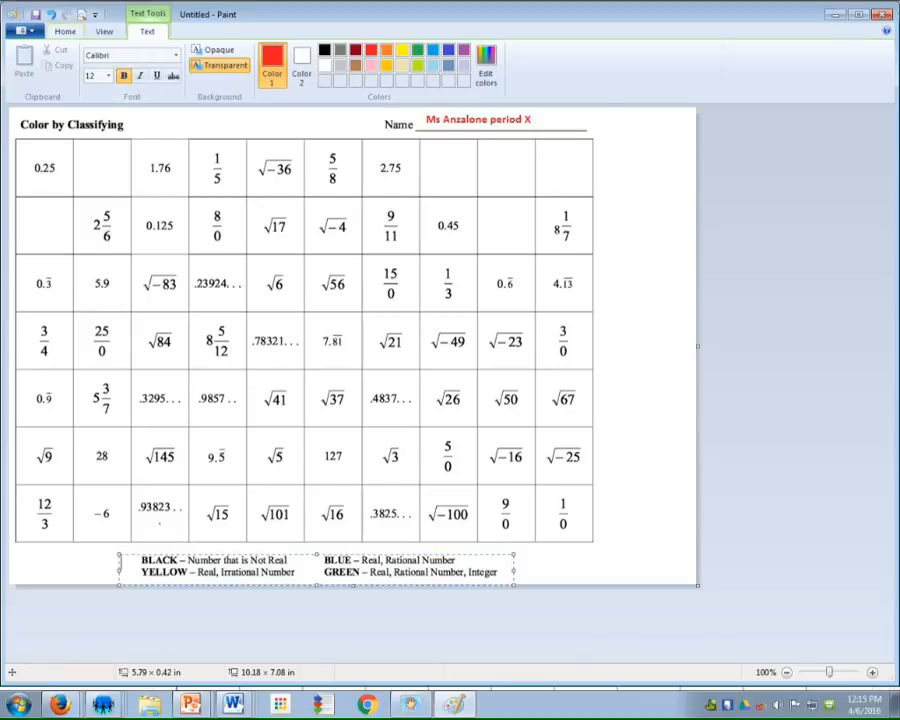
pyautogui.click(65, 31)
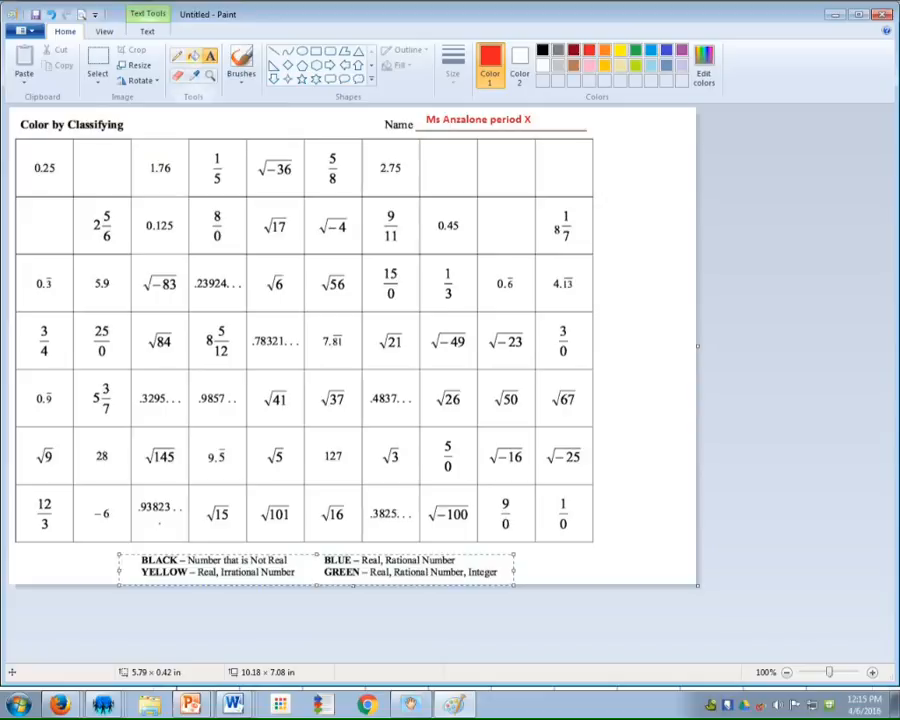
pyautogui.click(193, 55)
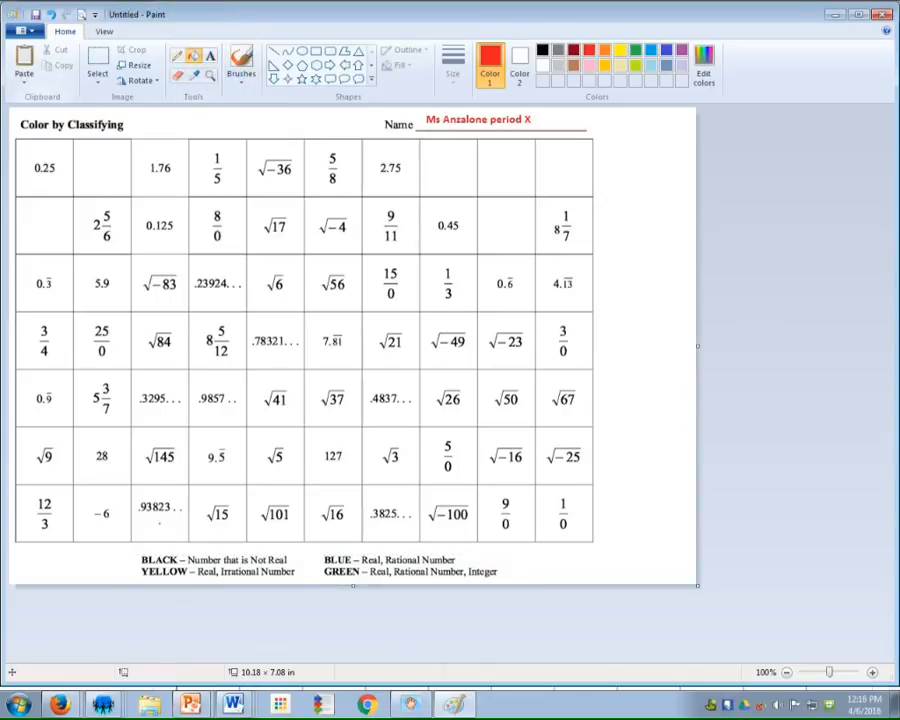
pyautogui.moveTo(228, 29)
pyautogui.mouseDown()
pyautogui.moveTo(148, 82)
pyautogui.moveTo(223, 34)
pyautogui.moveTo(192, 23)
pyautogui.moveTo(193, 44)
pyautogui.mouseUp()
pyautogui.moveTo(187, 34); pyautogui.dragTo(194, 46)
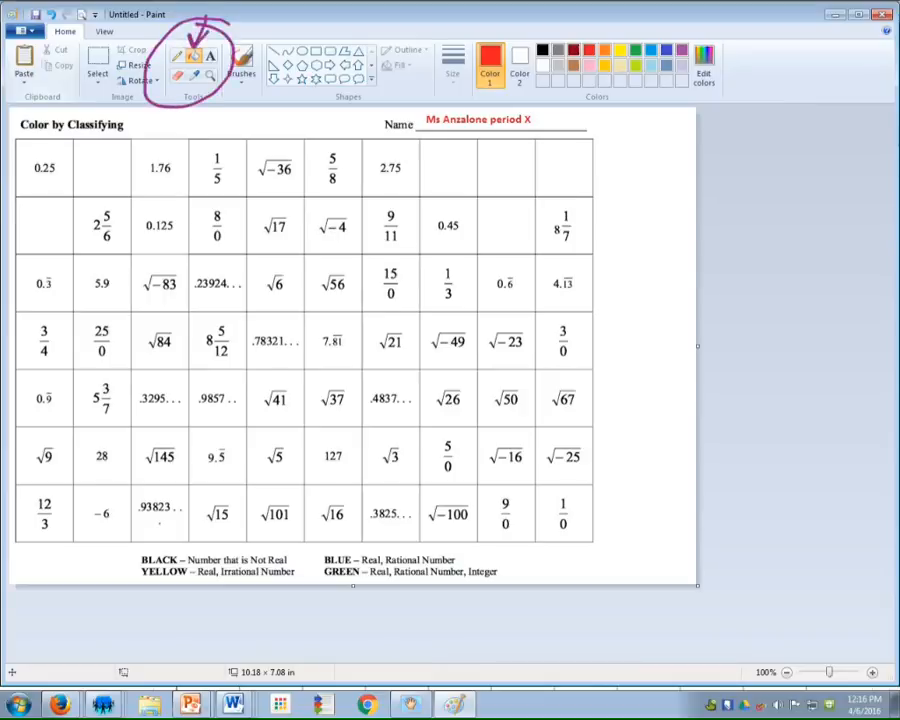
pyautogui.moveTo(62, 20)
pyautogui.mouseDown()
pyautogui.moveTo(80, 18)
pyautogui.moveTo(57, 46)
pyautogui.mouseUp()
pyautogui.press('Escape')
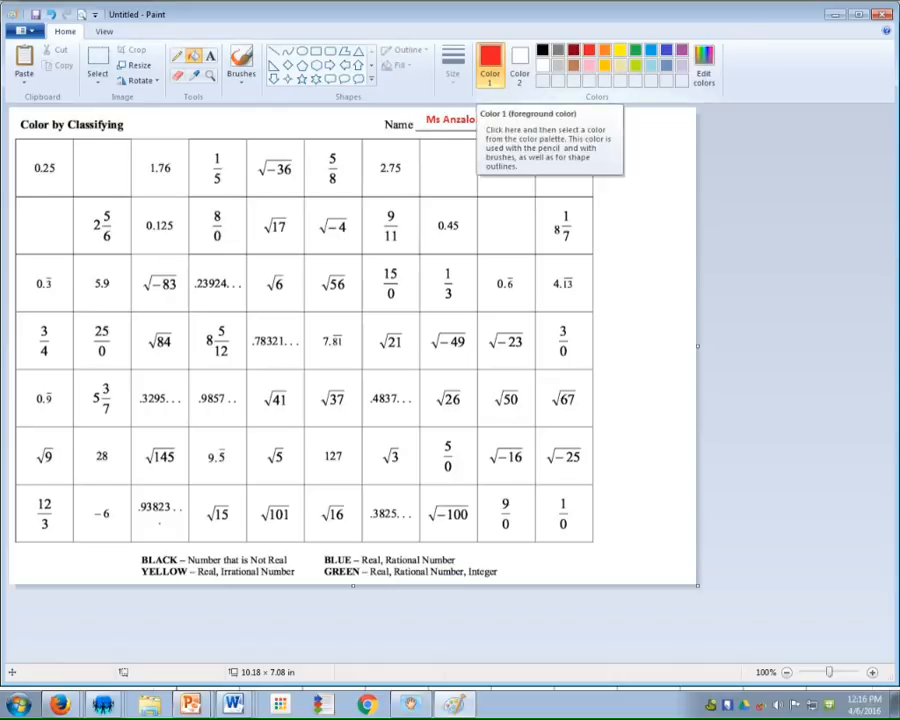
pyautogui.moveTo(545, 38)
pyautogui.mouseDown()
pyautogui.moveTo(765, 24)
pyautogui.moveTo(510, 100)
pyautogui.moveTo(485, 35)
pyautogui.moveTo(541, 50)
pyautogui.moveTo(562, 28)
pyautogui.moveTo(547, 46)
pyautogui.moveTo(560, 47)
pyautogui.mouseUp()
pyautogui.hotkey('ctrl', 'z')
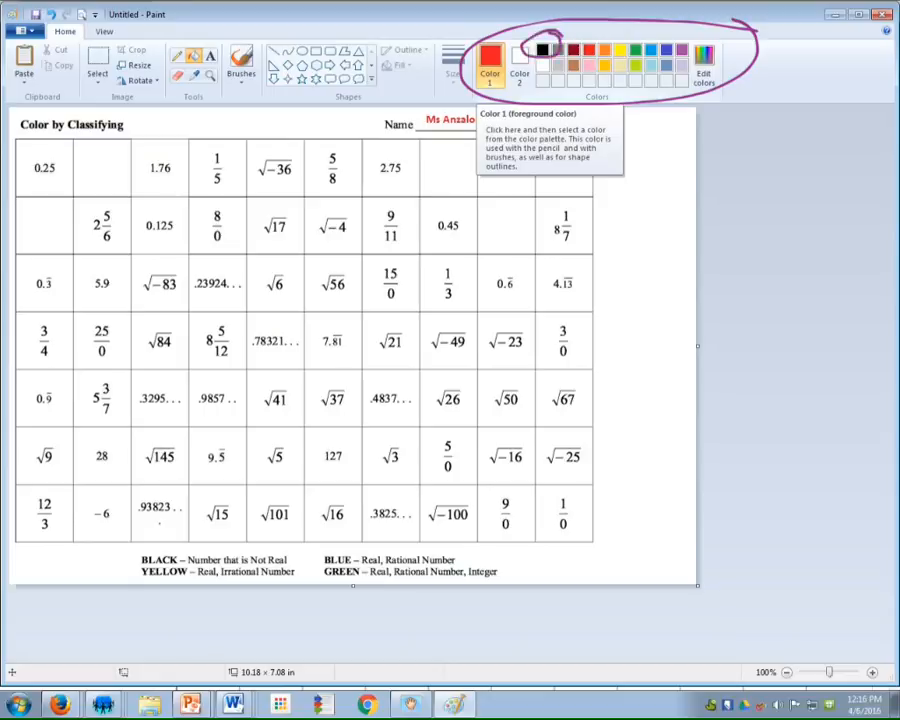
pyautogui.moveTo(529, 108)
pyautogui.mouseDown()
pyautogui.moveTo(499, 66)
pyautogui.moveTo(500, 90)
pyautogui.moveTo(520, 77)
pyautogui.mouseUp()
# Set the fill colour to black, try it on the blank ninth cell of the top row, and undo that fill
pyautogui.click(542, 49)
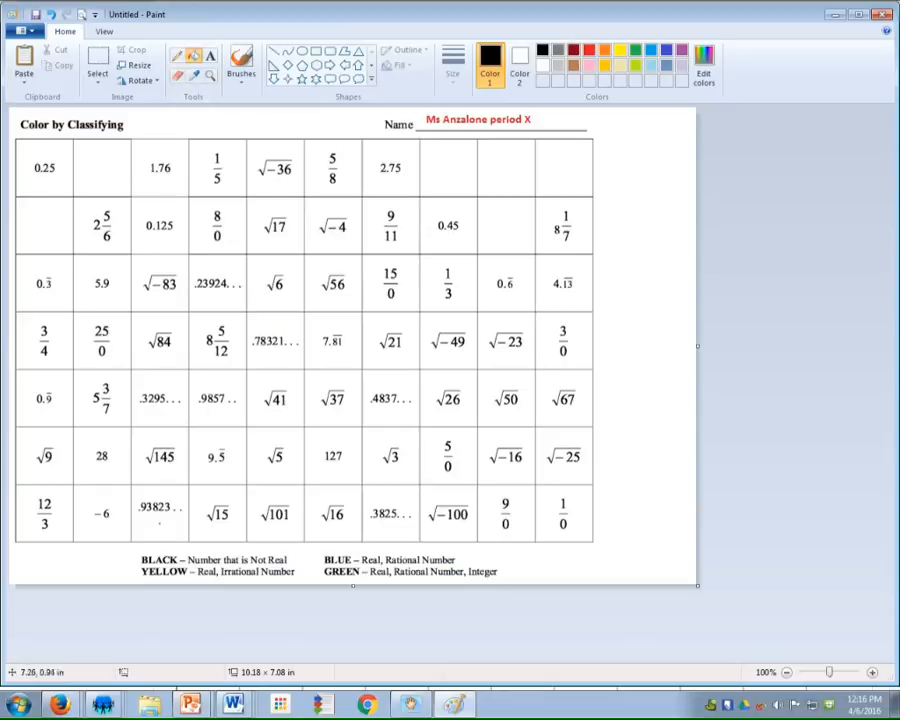
pyautogui.click(483, 167)
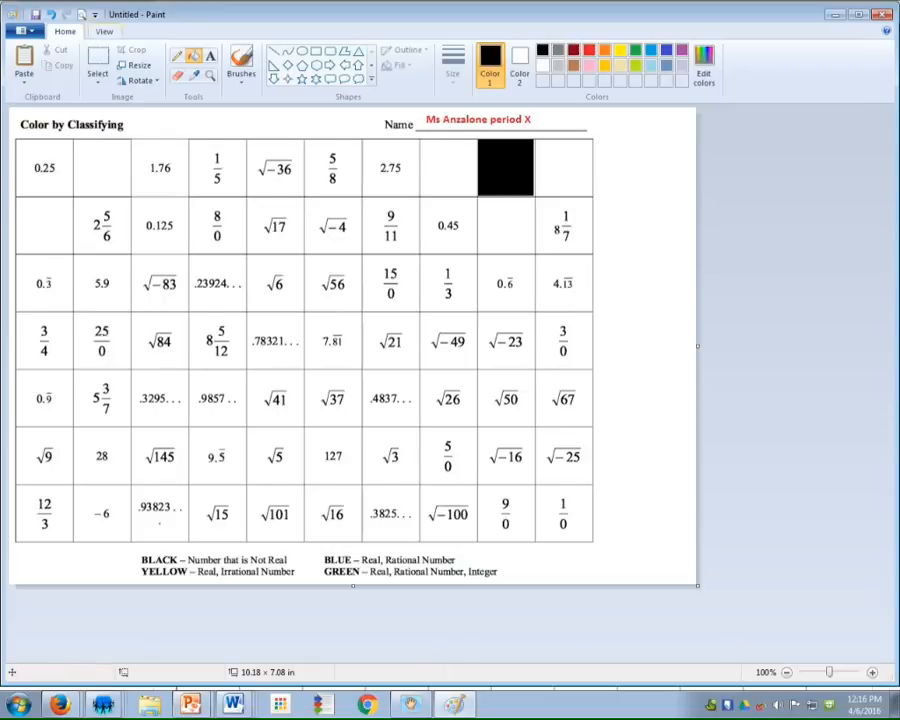
pyautogui.click(50, 15)
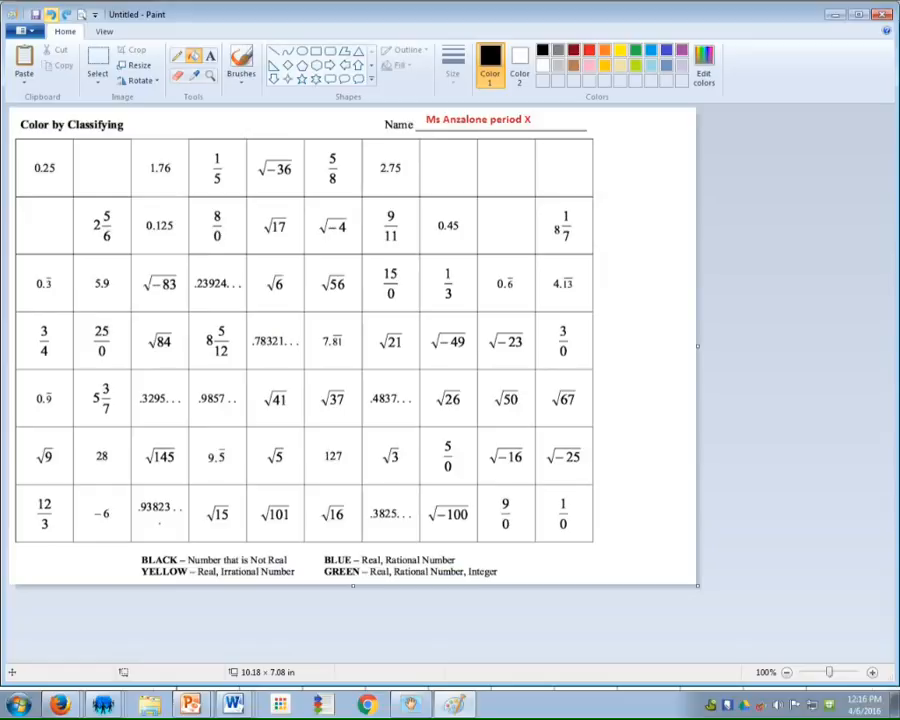
pyautogui.moveTo(78, 90)
pyautogui.mouseDown()
pyautogui.moveTo(38, 22)
pyautogui.moveTo(56, 20)
pyautogui.mouseUp()
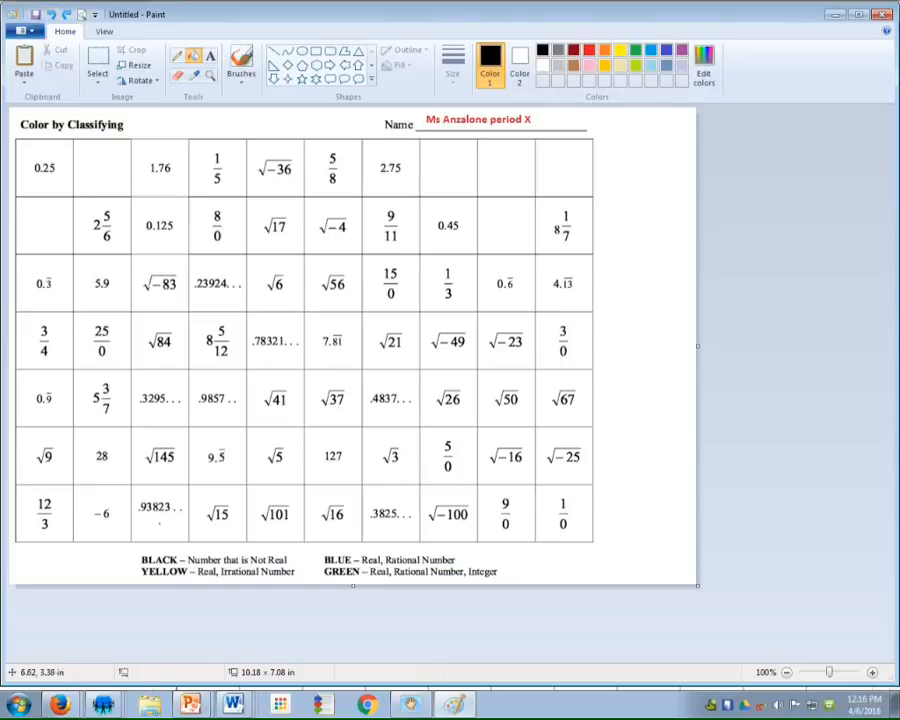
# Fill the √−49 cell with black and the √84 cell with yellow
pyautogui.click(448, 336)
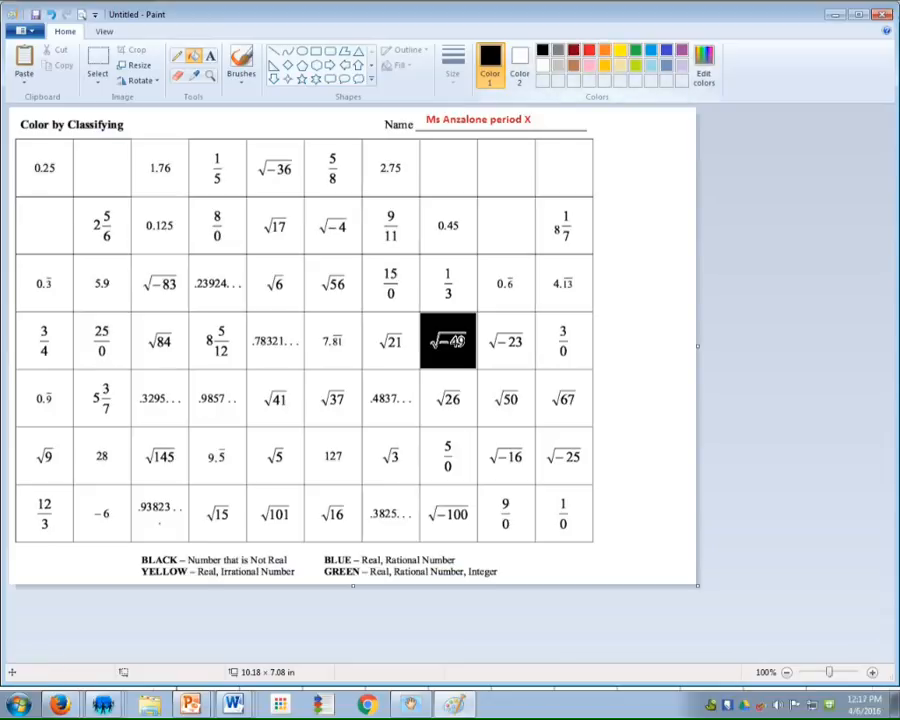
pyautogui.click(620, 50)
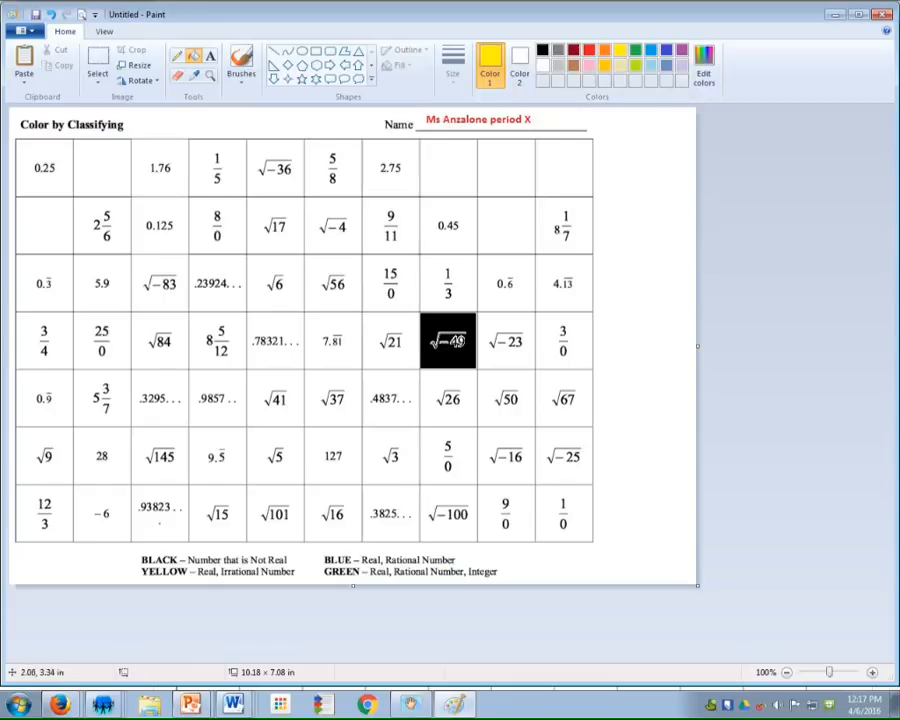
pyautogui.click(150, 335)
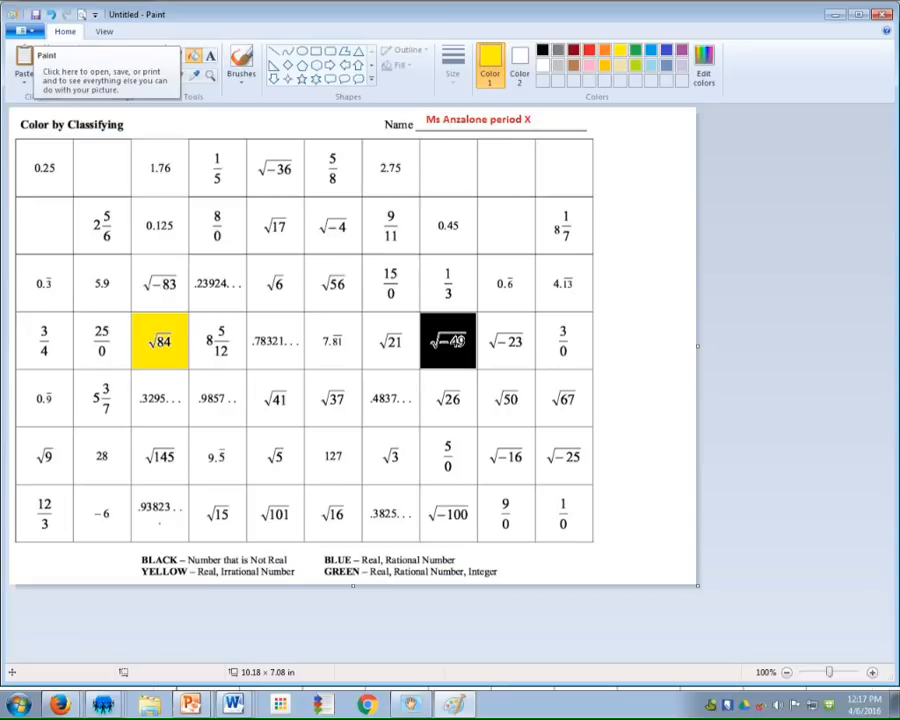
# Save the coloured worksheet to the Desktop as a PNG named "classify"
pyautogui.click(22, 31)
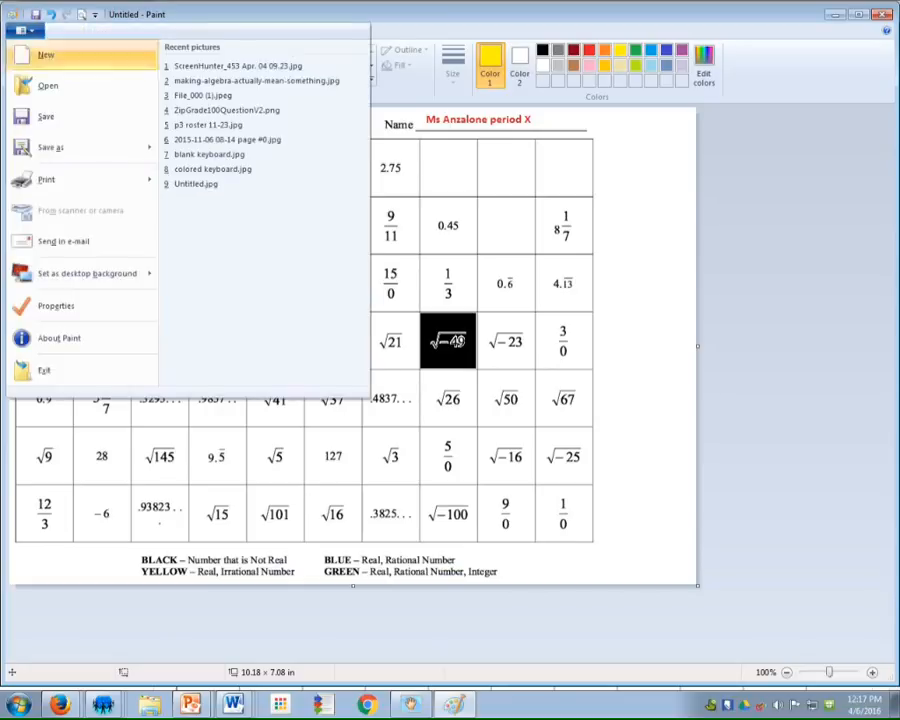
pyautogui.click(47, 117)
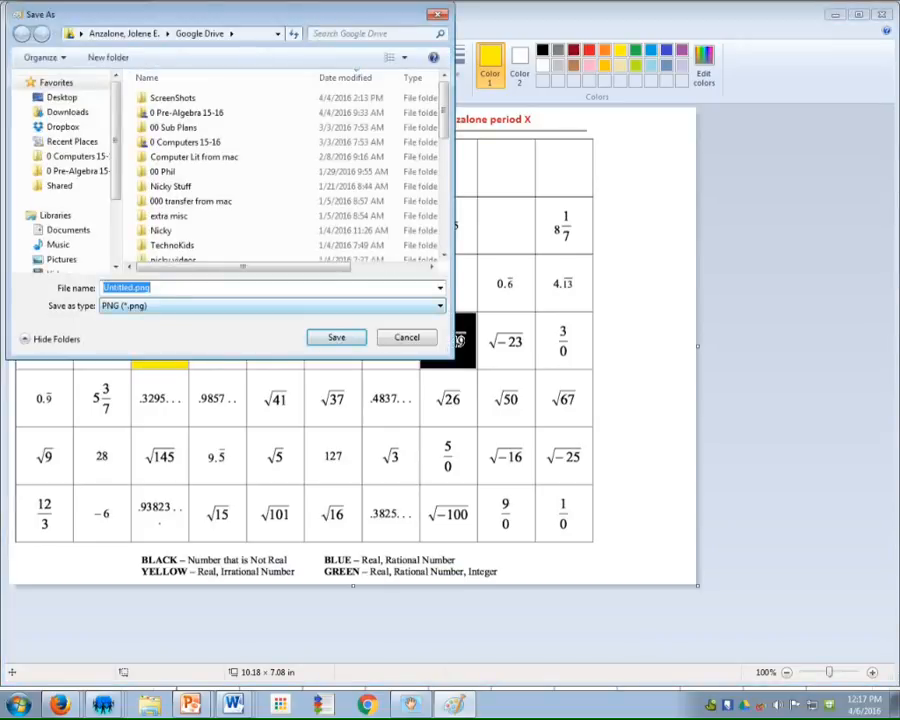
pyautogui.write('classify')
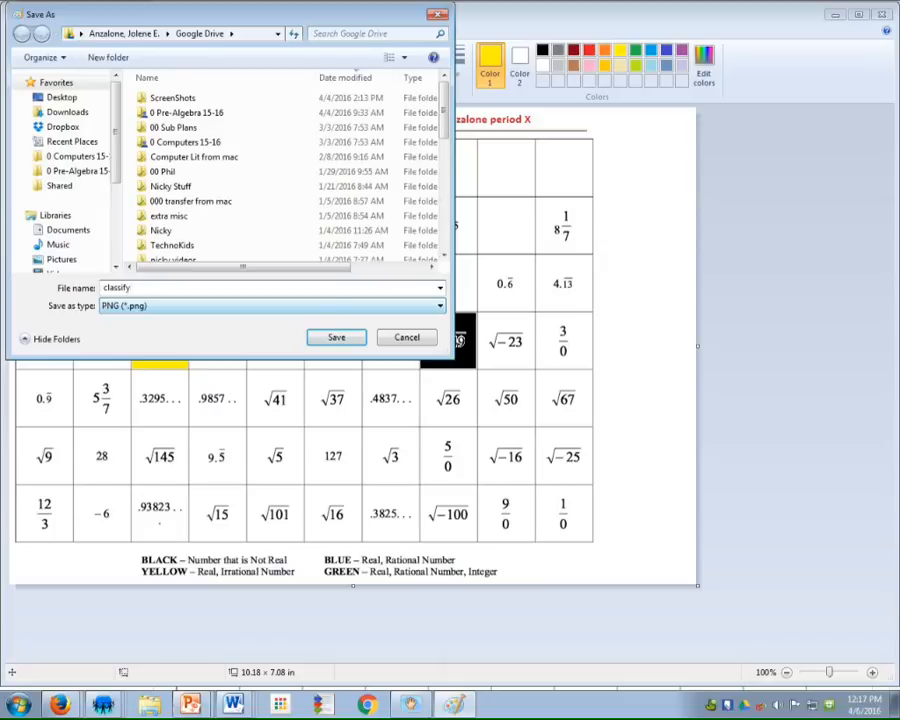
pyautogui.click(62, 97)
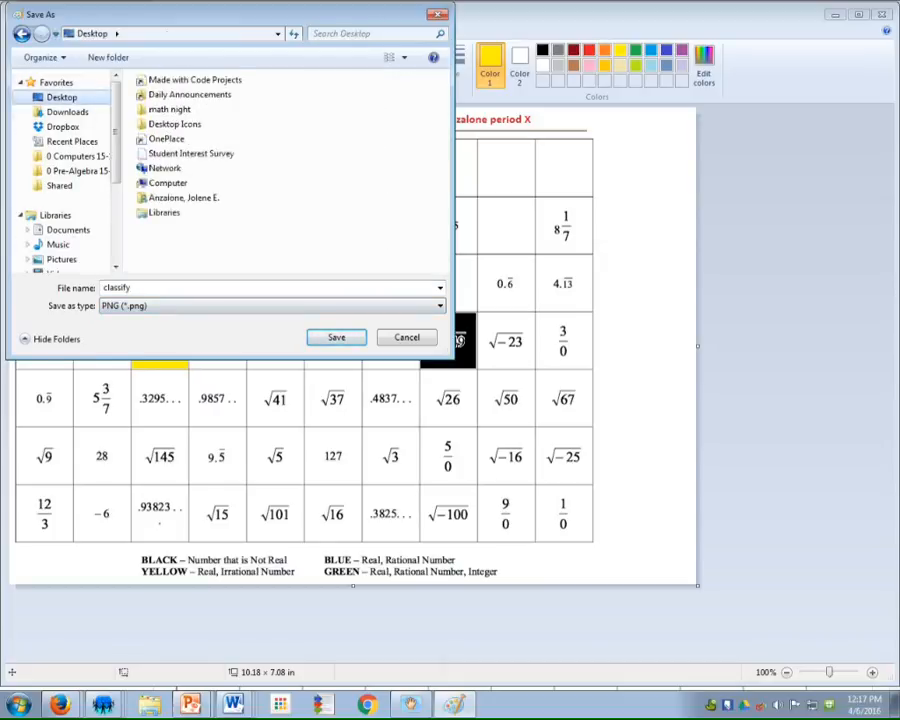
pyautogui.click(336, 337)
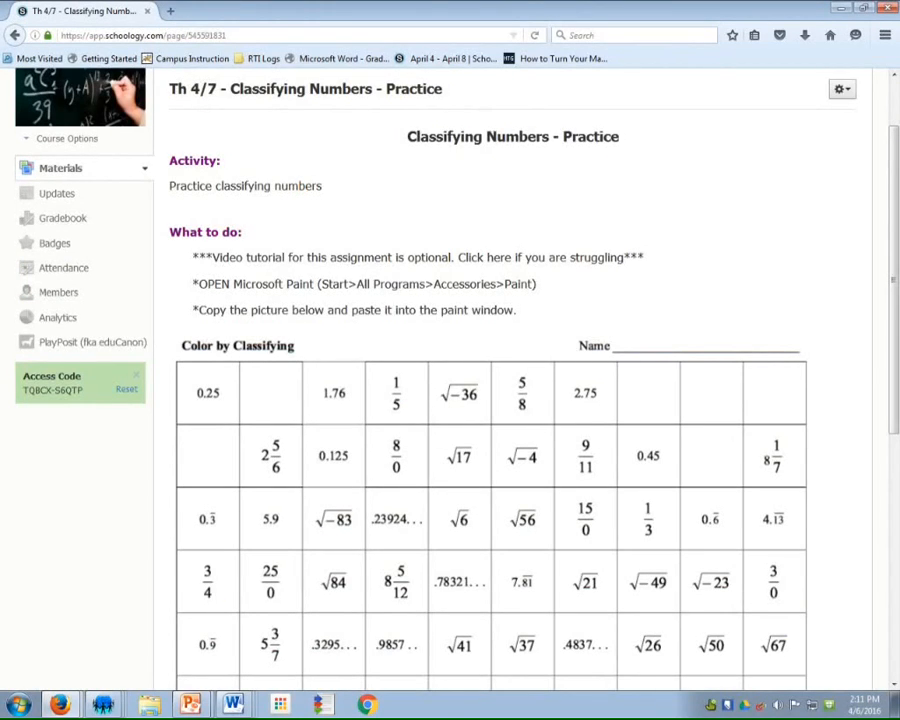
pyautogui.scroll(-3, 525, 400)
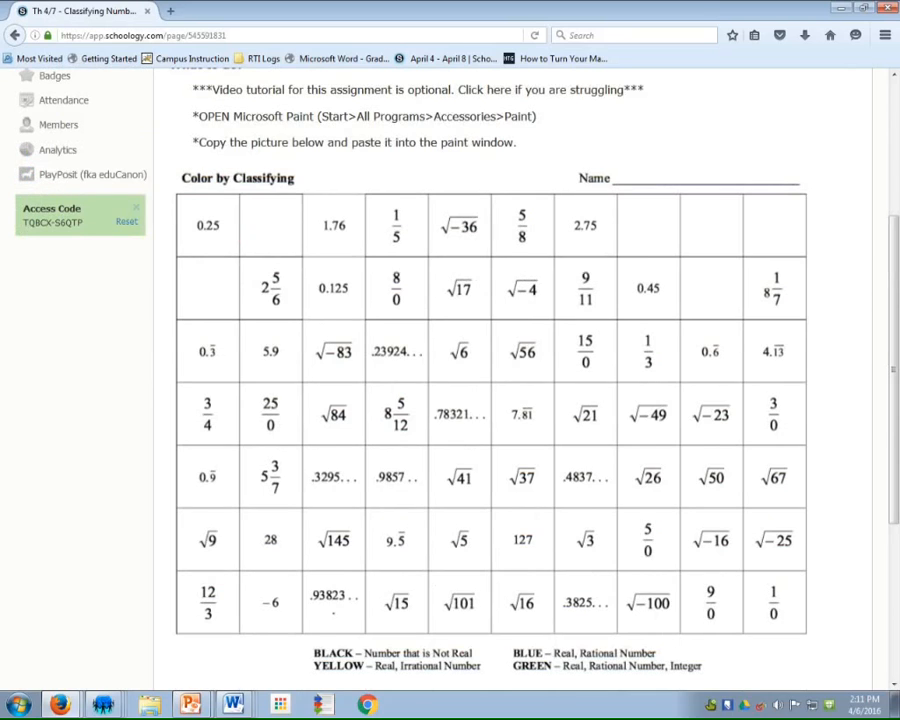
# Open the CloudWok upload page from the HERE link in the assignment's last instruction
pyautogui.scroll(-5, 525, 400)
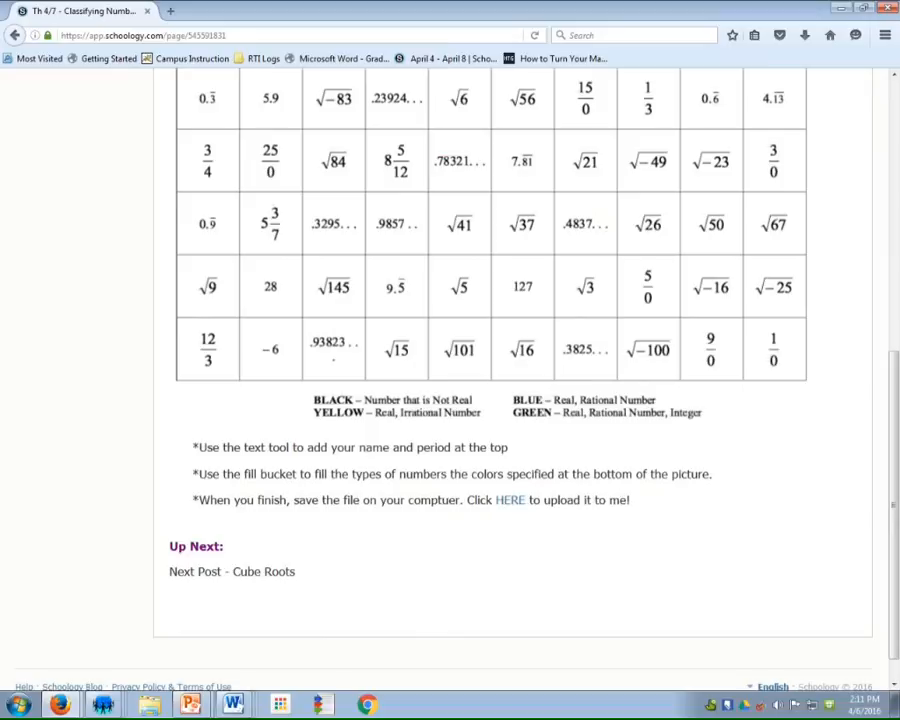
pyautogui.moveTo(193, 500); pyautogui.dragTo(421, 500)
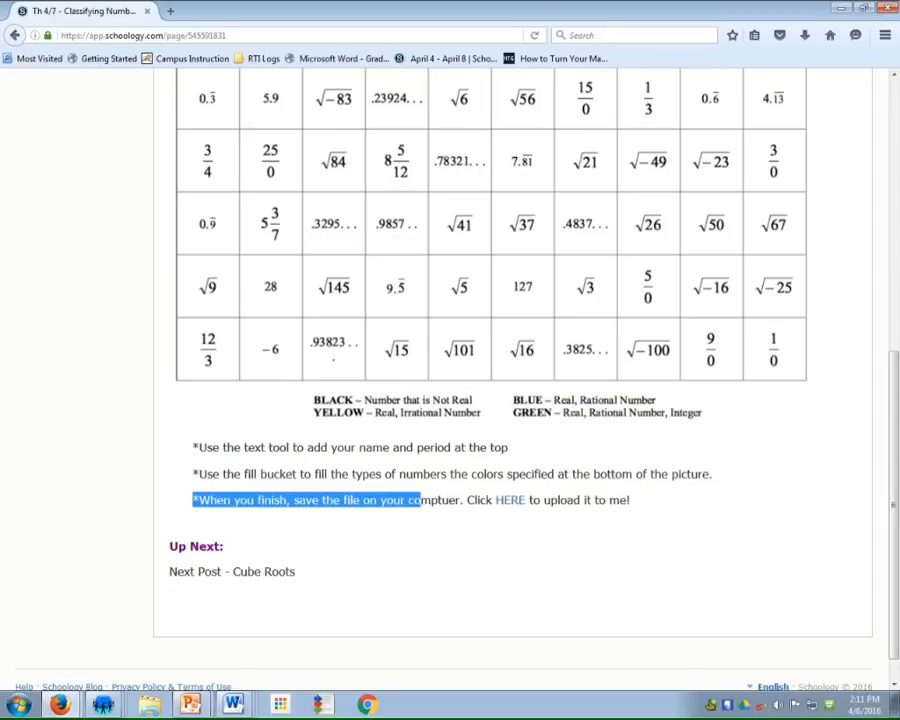
pyautogui.click(510, 500)
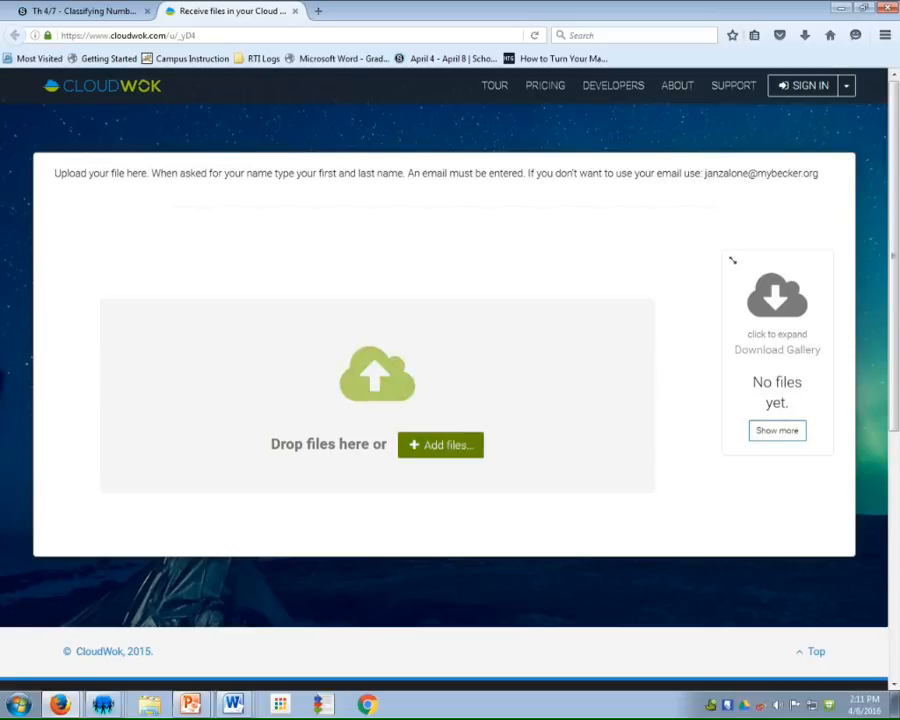
# Add the file classify.png from the Desktop to the upload list
pyautogui.click(440, 445)
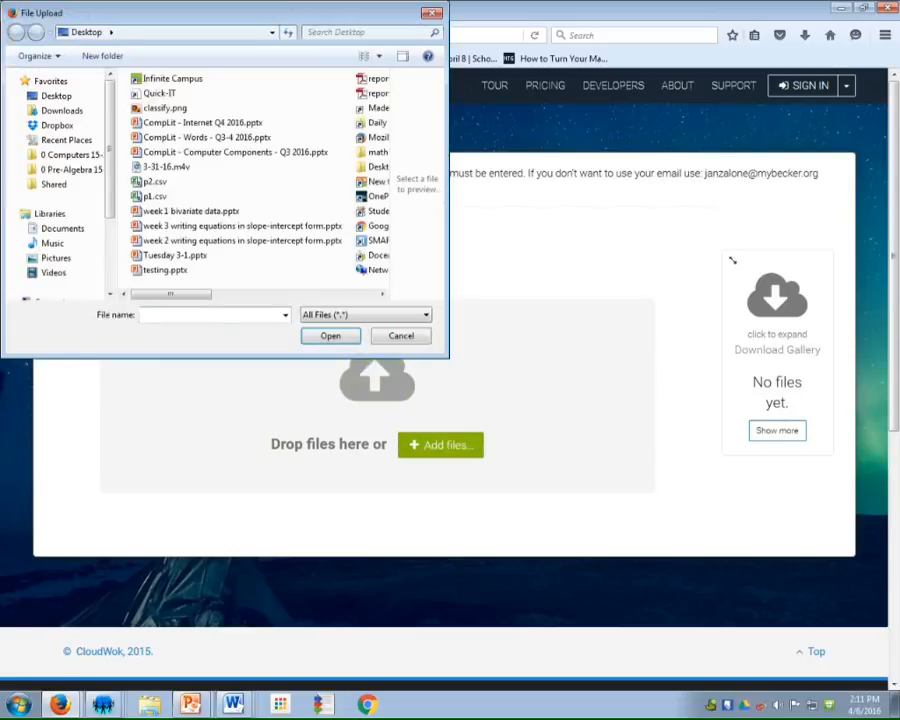
pyautogui.click(165, 107)
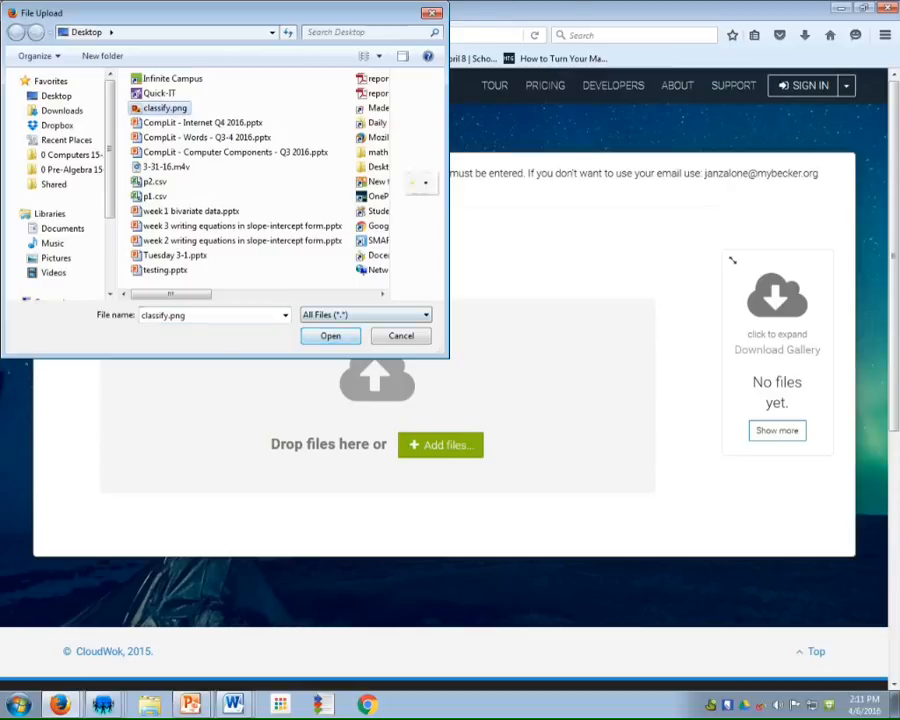
pyautogui.click(330, 336)
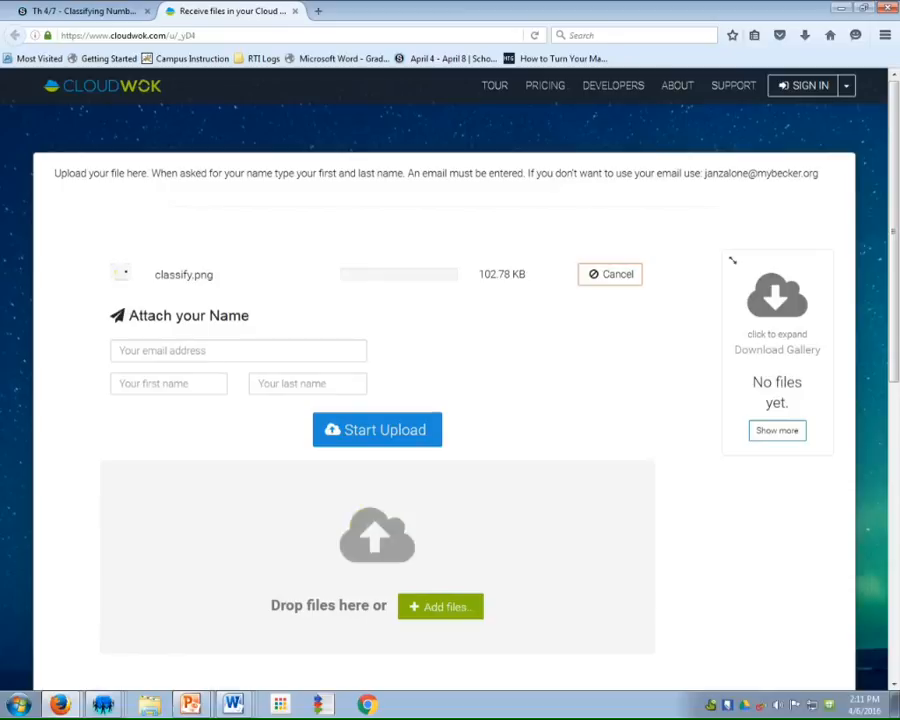
# Fill in the sender's first name and last name for the upload
pyautogui.click(200, 351)
pyautogui.press('Tab')
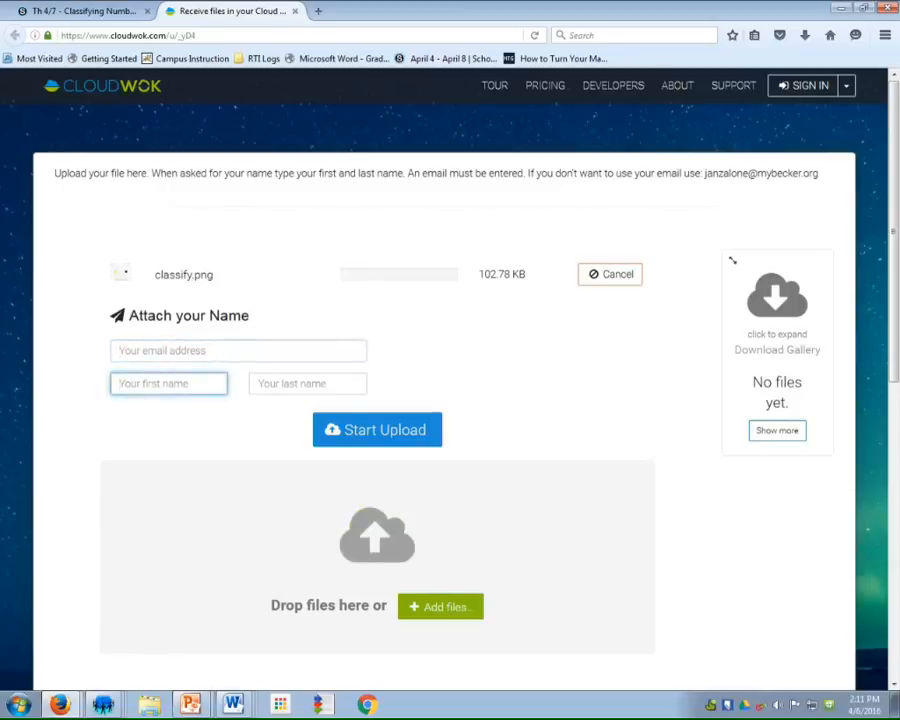
pyautogui.press('Tab')
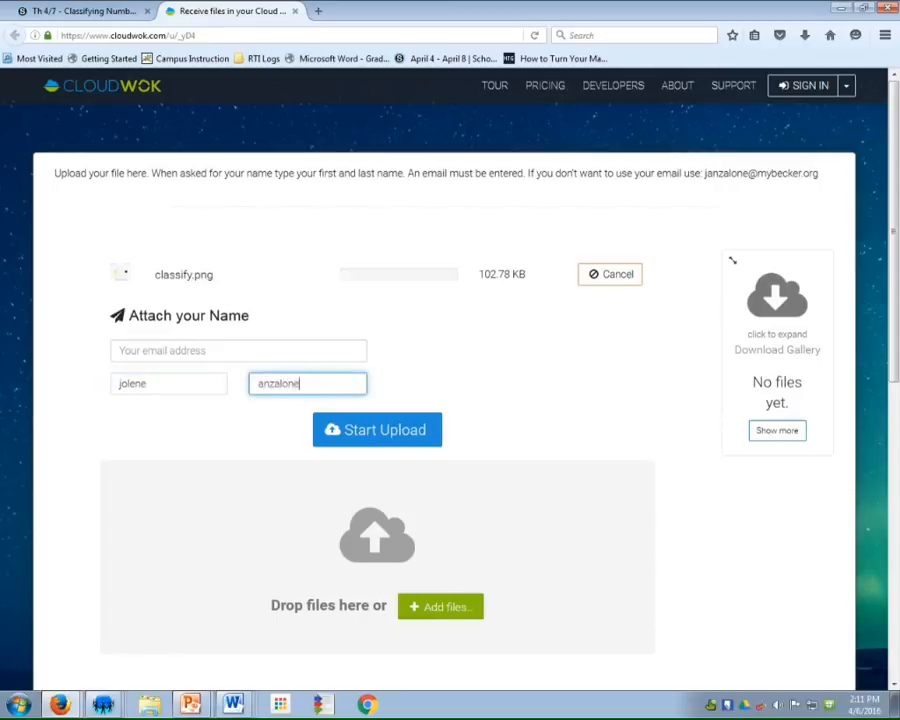
# Enter the e-mail address given in the page's upload instructions as the sender's e-mail
pyautogui.click(200, 351)
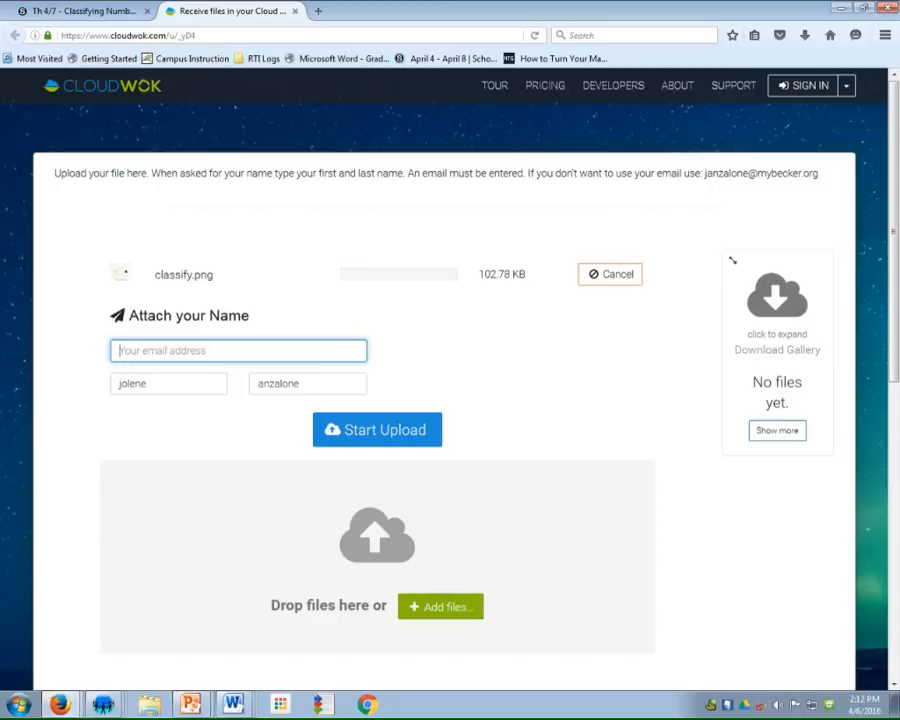
pyautogui.write('anzalone')
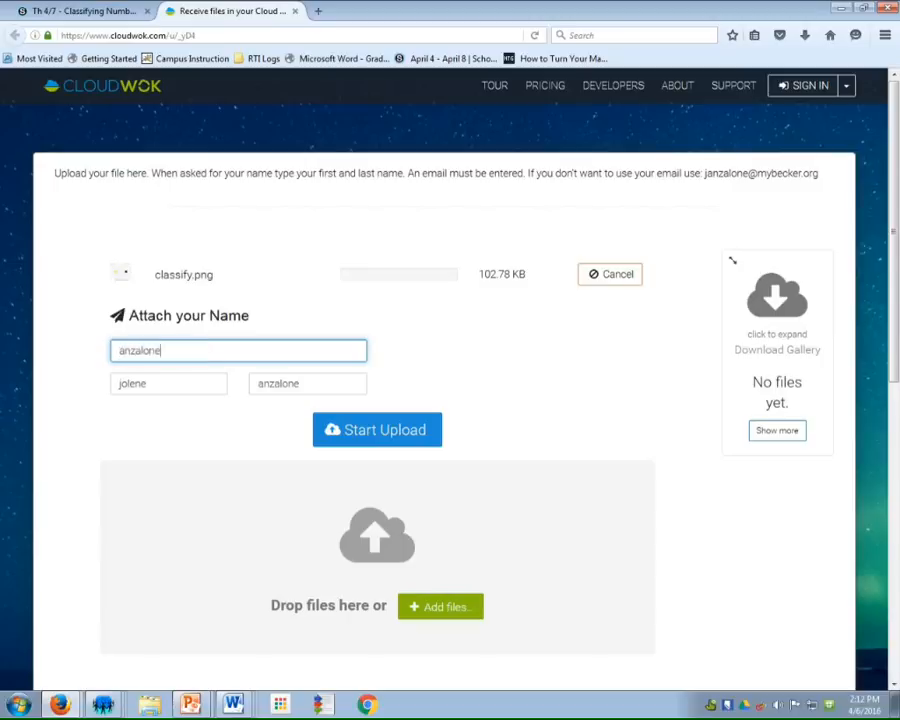
pyautogui.press('BackSpace')
pyautogui.press('BackSpace')
pyautogui.press('BackSpace')
pyautogui.press('BackSpace')
pyautogui.press('BackSpace')
pyautogui.press('BackSpace')
pyautogui.press('BackSpace')
pyautogui.press('BackSpace')
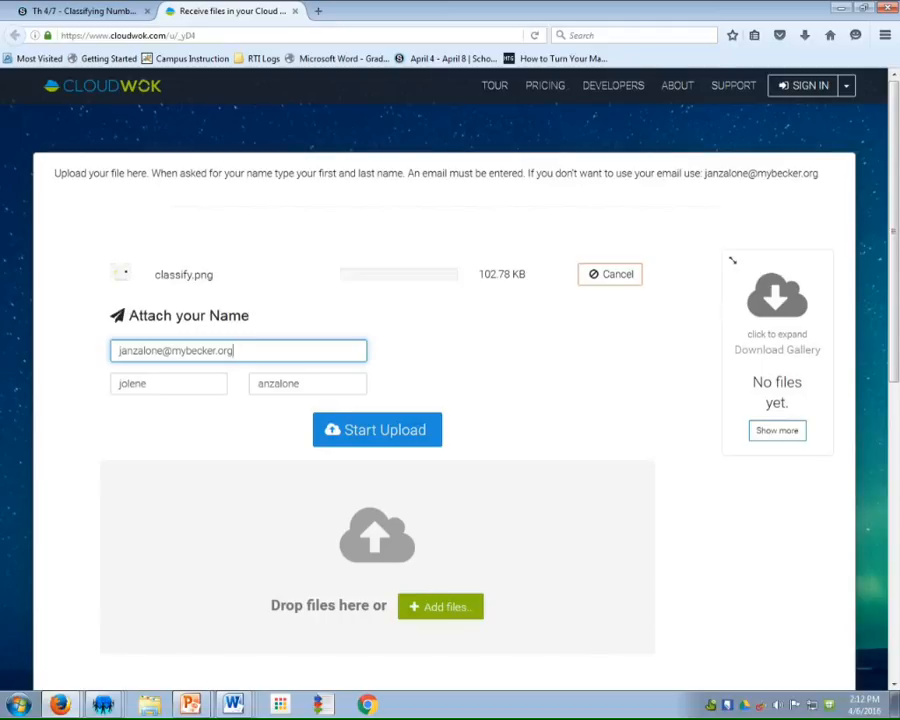
# Upload classify.png, dismiss the completion message and return to the Schoology assignment page
pyautogui.click(377, 430)
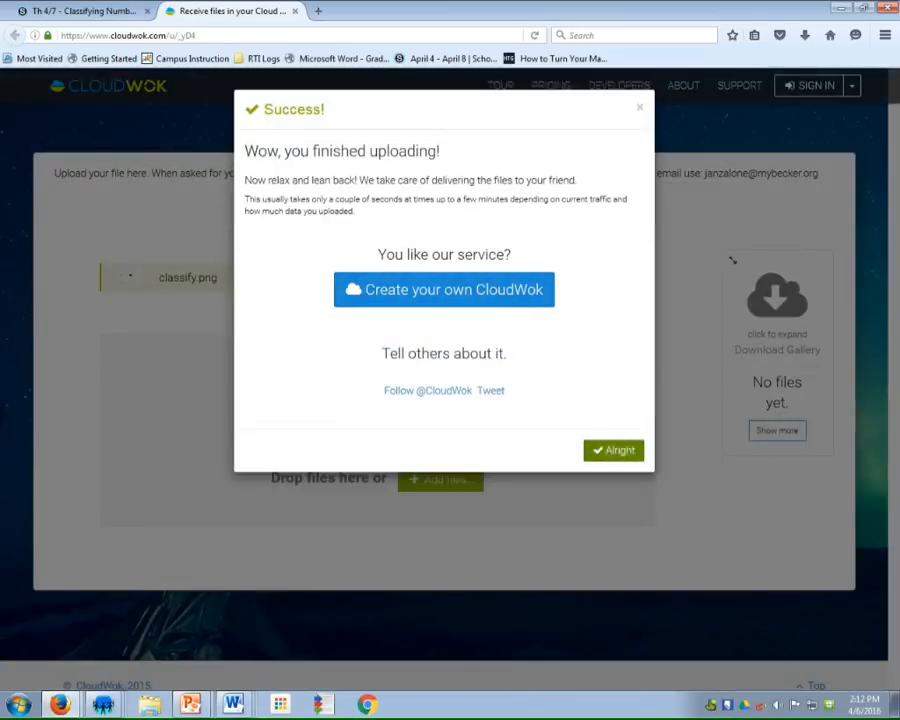
pyautogui.click(613, 450)
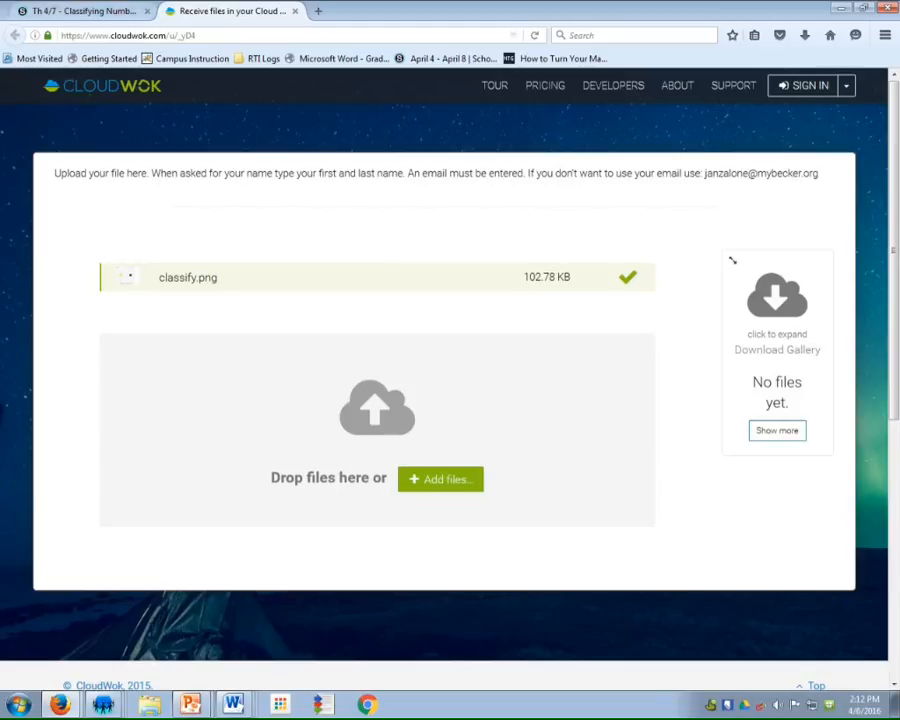
pyautogui.click(84, 11)
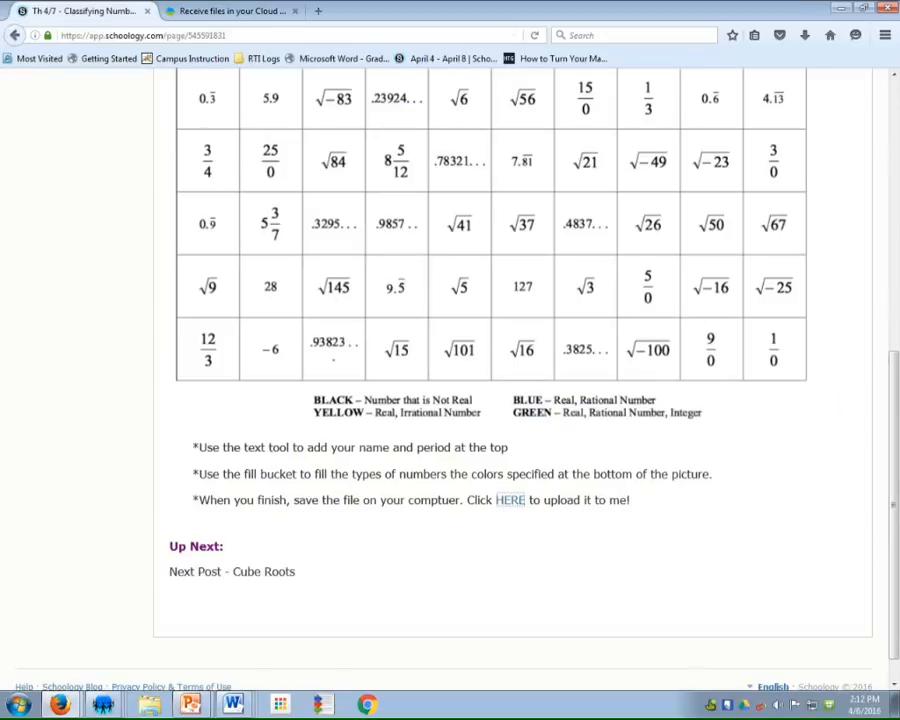